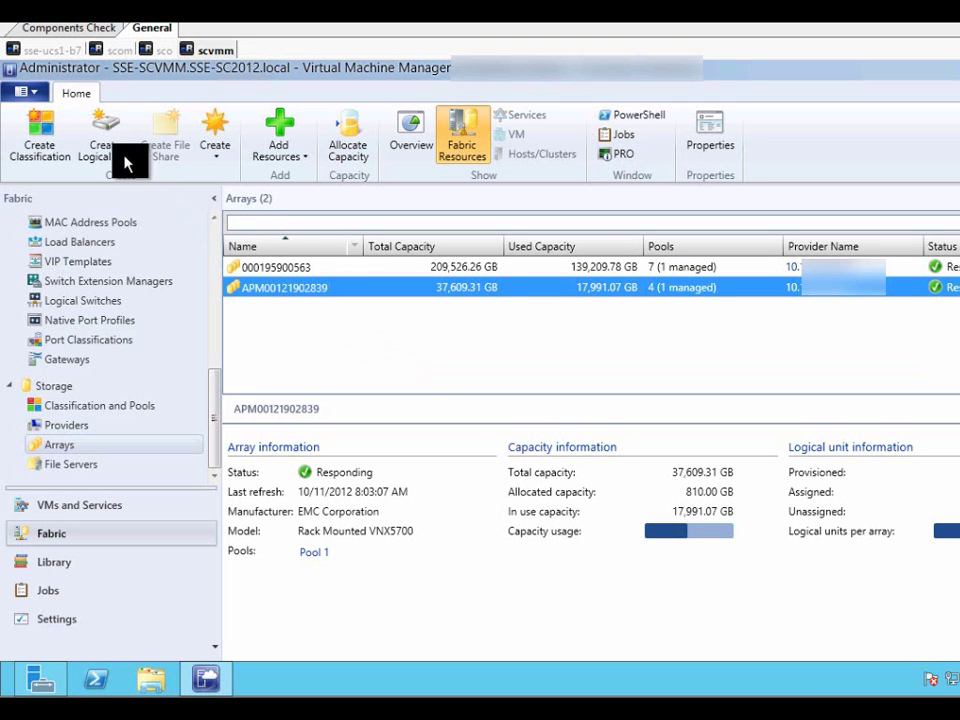
Step: Start a new logical unit on the array and place it in Pool 1
{"action": "left_click", "coordinate": [108, 140]}
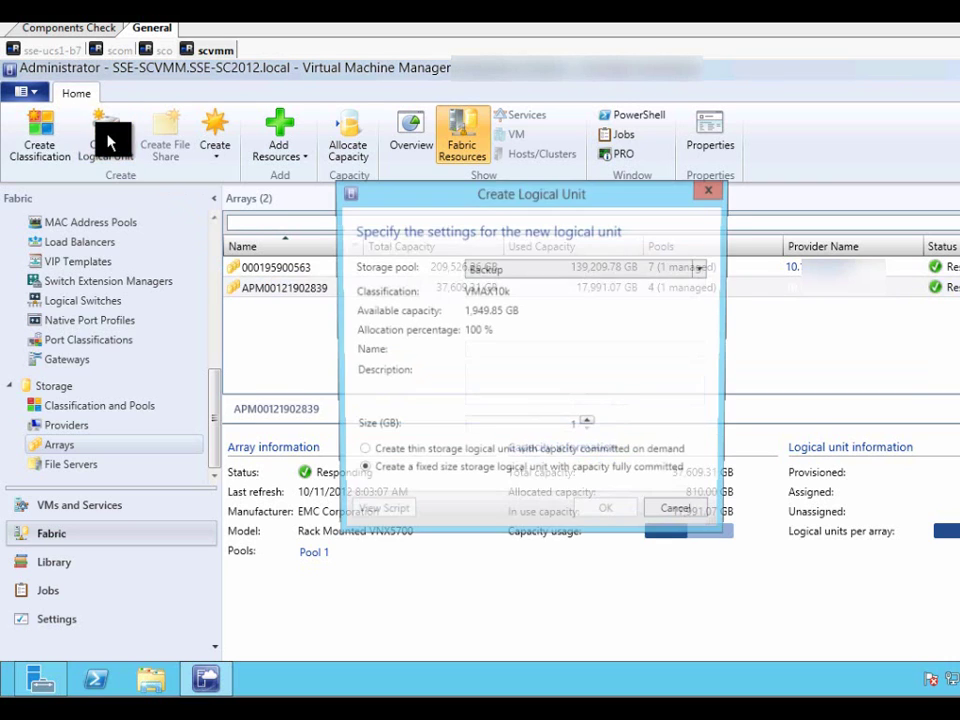
{"action": "left_click", "coordinate": [703, 272]}
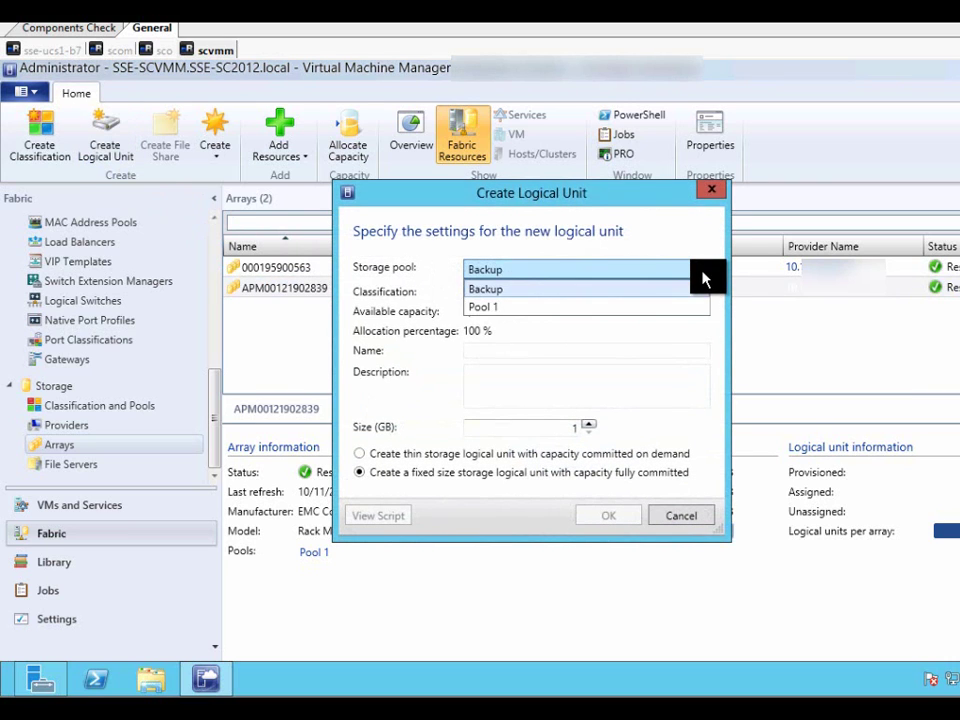
{"action": "left_click", "coordinate": [500, 288]}
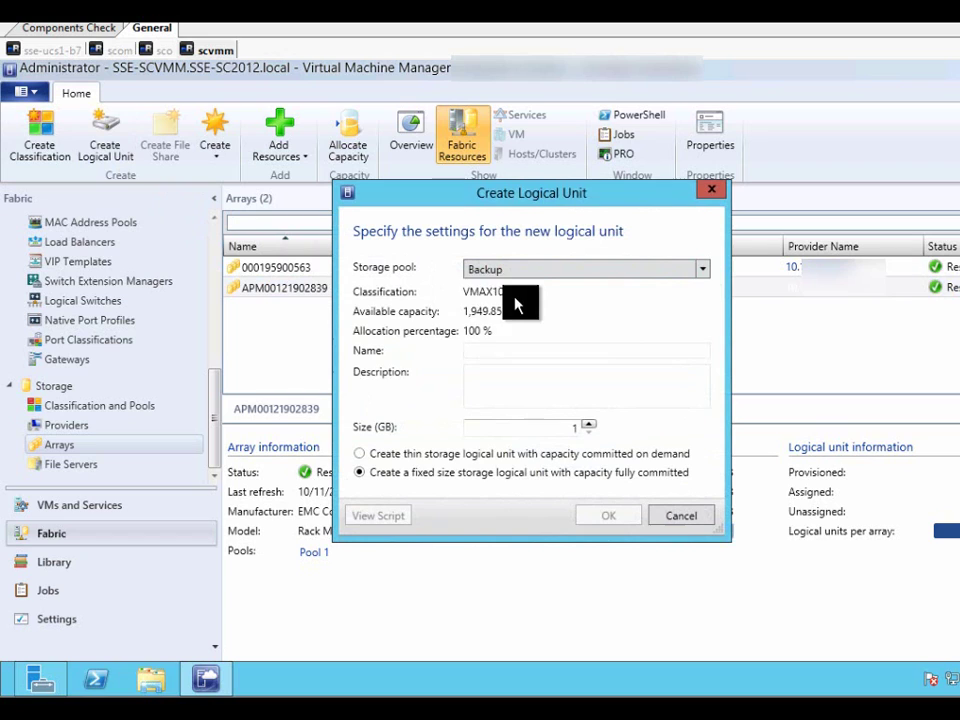
{"action": "left_click", "coordinate": [700, 273]}
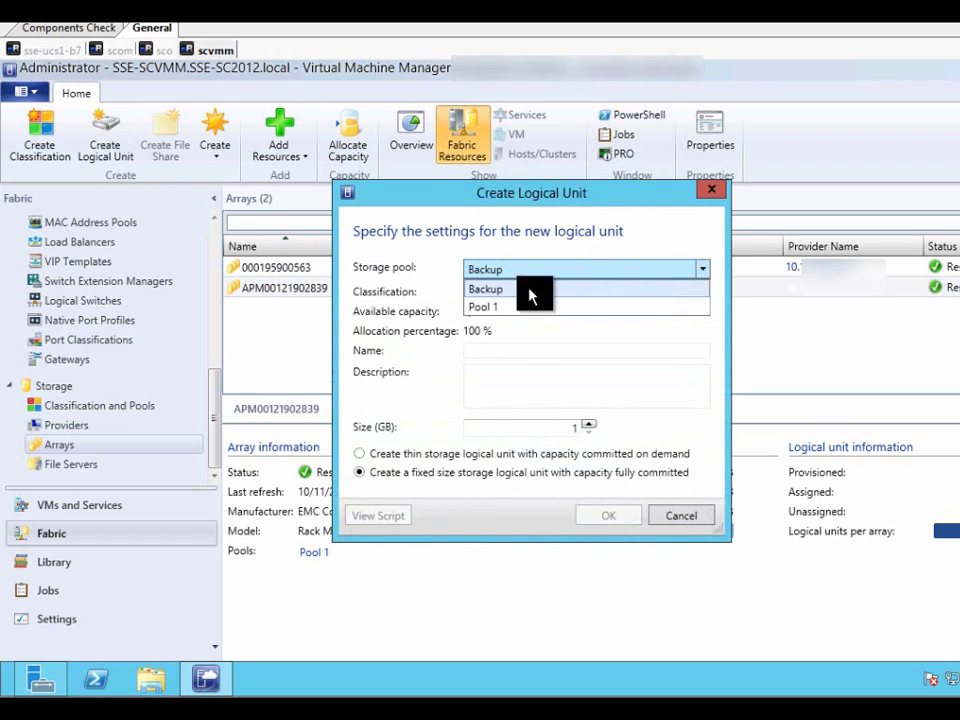
{"action": "left_click", "coordinate": [497, 308]}
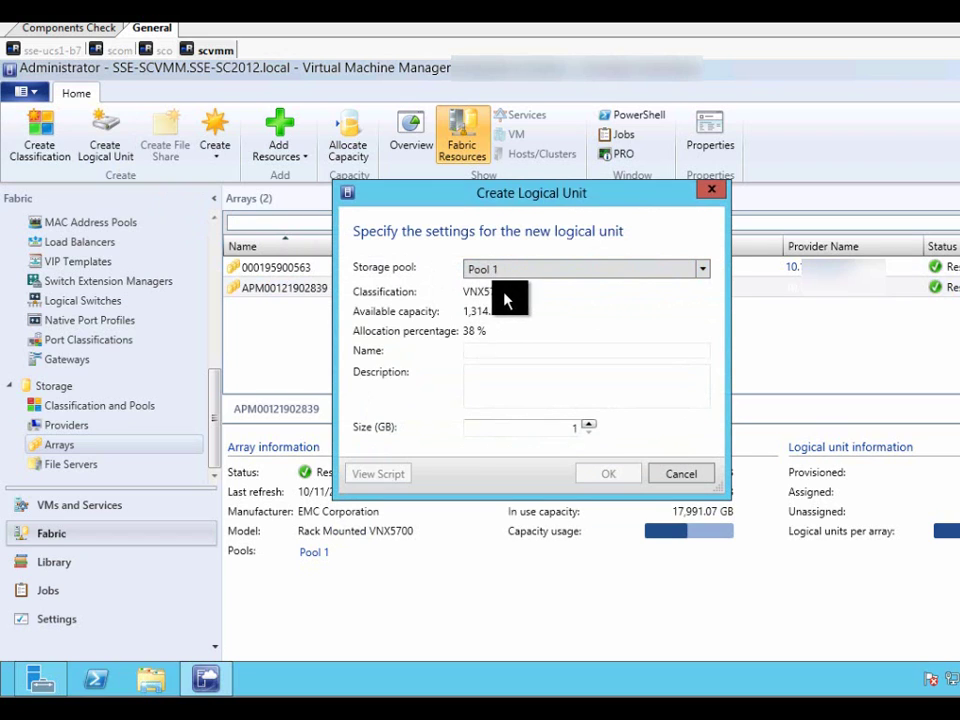
Step: Name the unit SCVMMtest, set its size to 50 GB, and review its PowerShell script
{"action": "left_click", "coordinate": [490, 352]}
{"action": "type", "text": "SCVMM"}
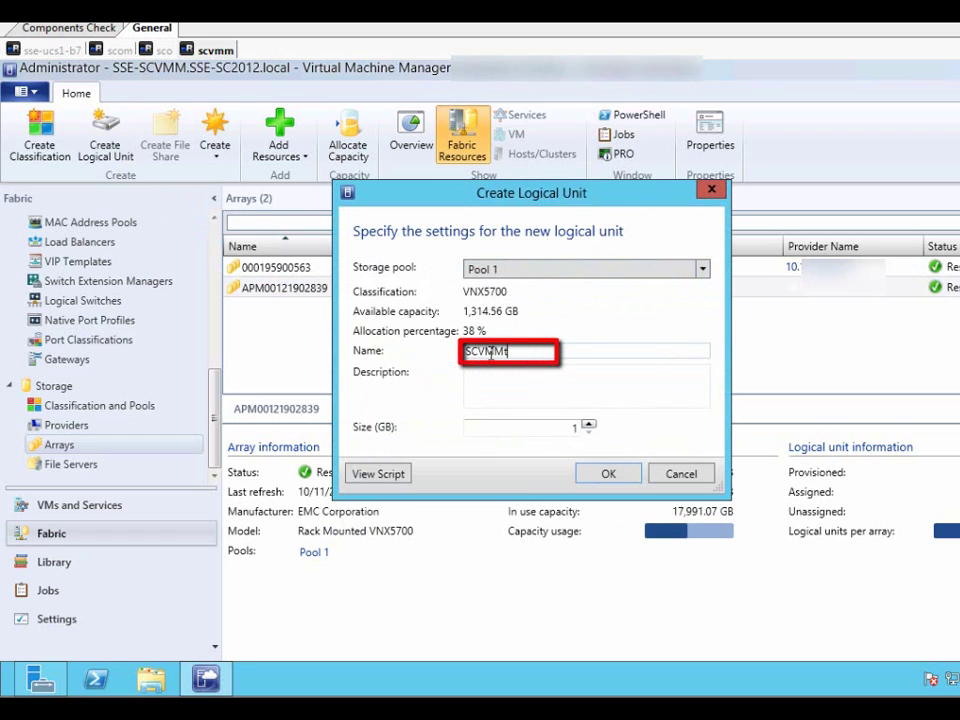
{"action": "type", "text": "test"}
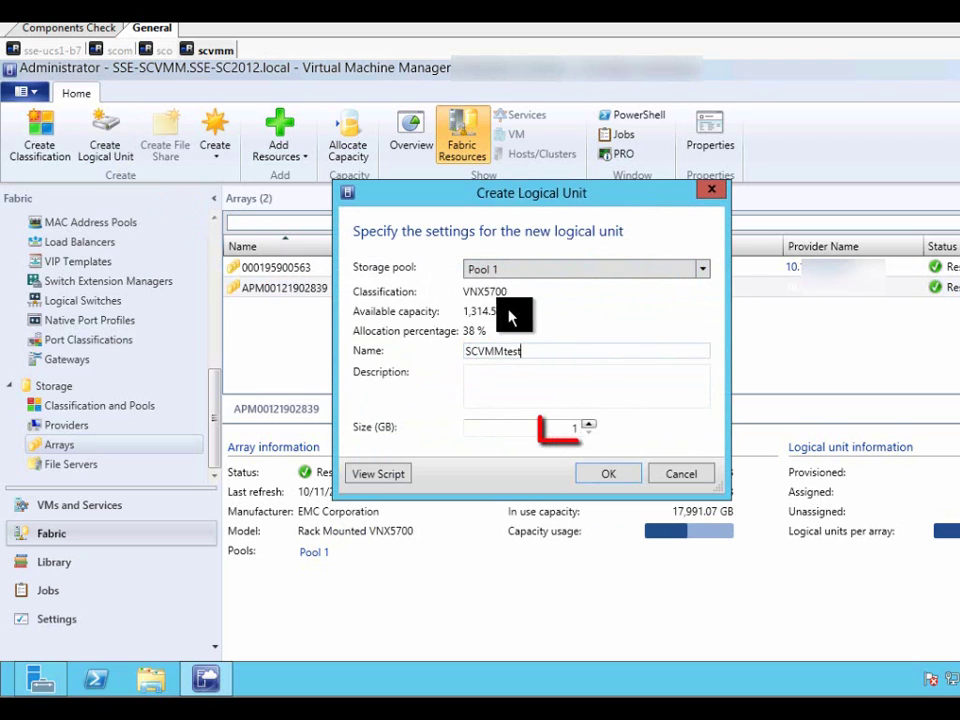
{"action": "double_click", "coordinate": [576, 428]}
{"action": "type", "text": "50"}
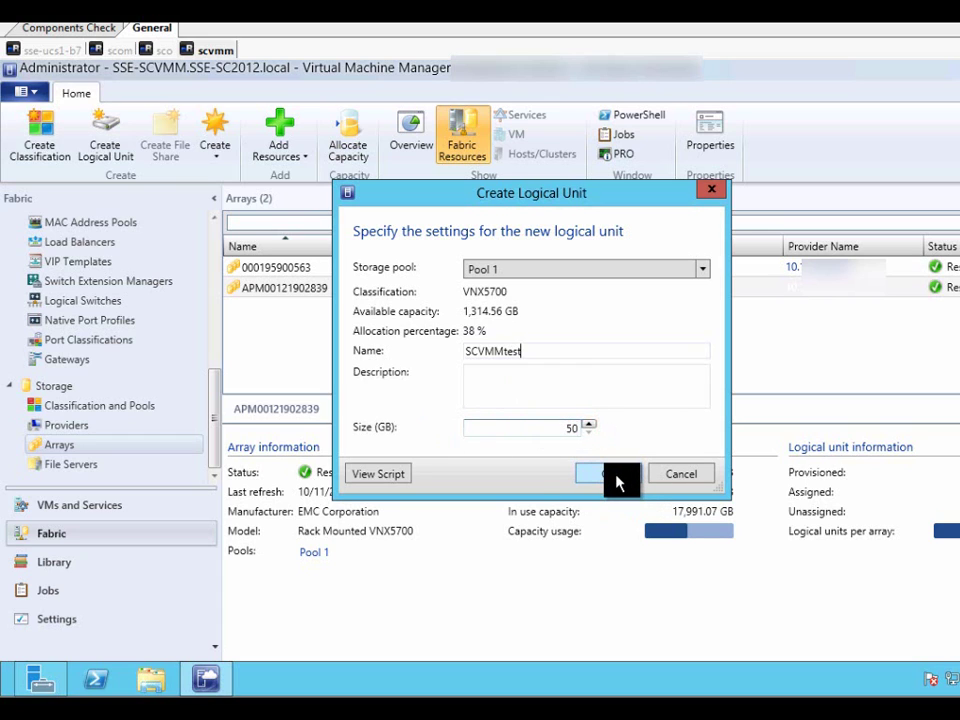
{"action": "left_click", "coordinate": [387, 474]}
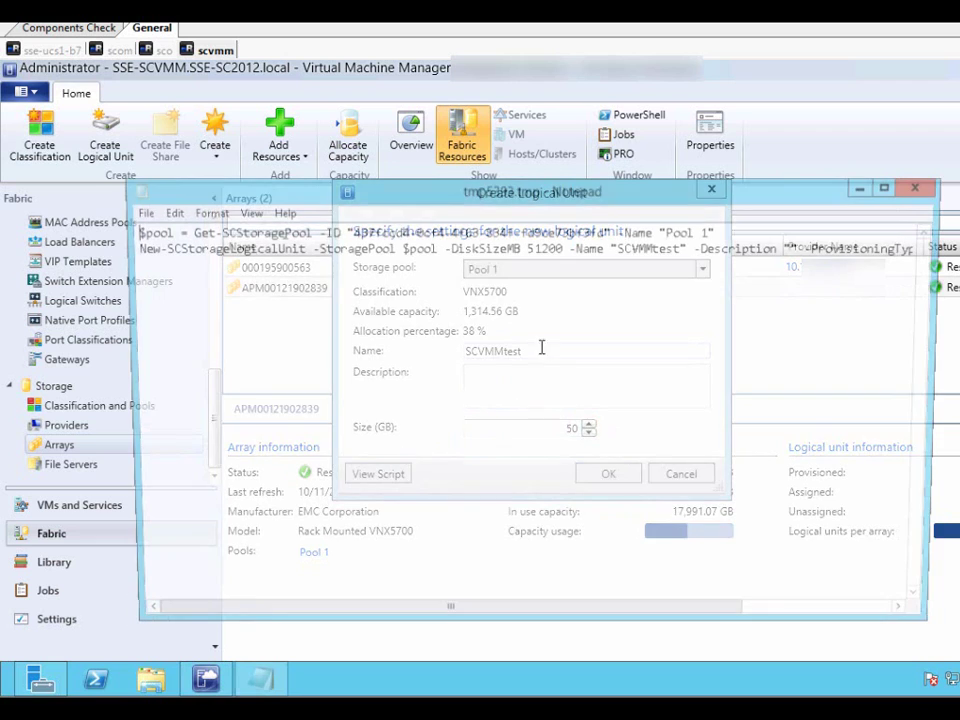
{"action": "left_click", "coordinate": [928, 192]}
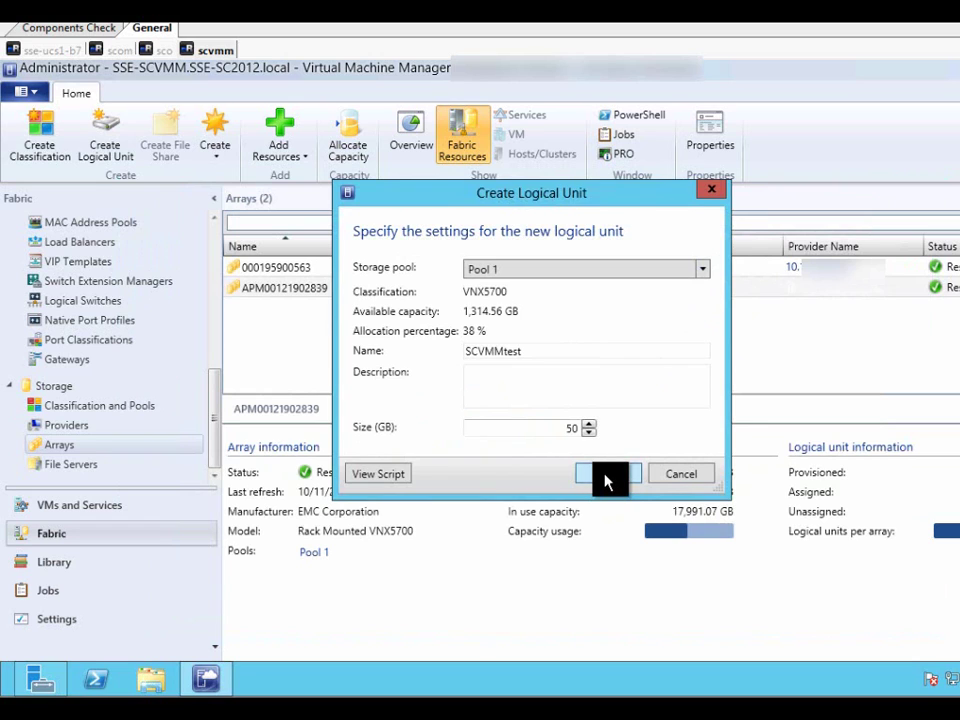
Step: Create the SCVMMtest unit and view it under Pool 1 in Classification and Pools
{"action": "left_click", "coordinate": [605, 477]}
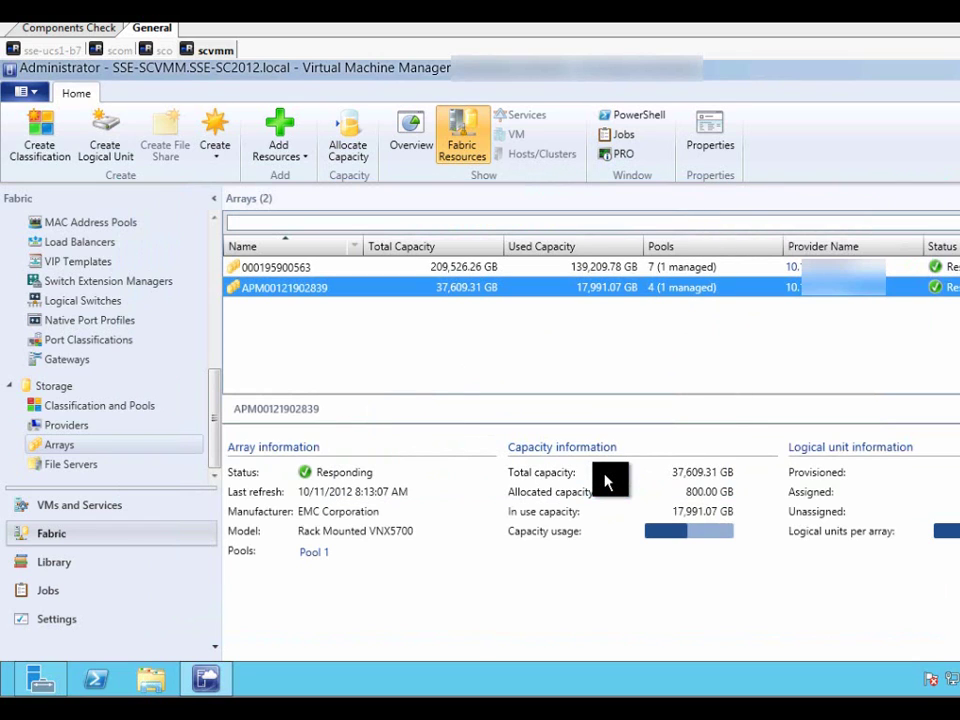
{"action": "left_click", "coordinate": [92, 407]}
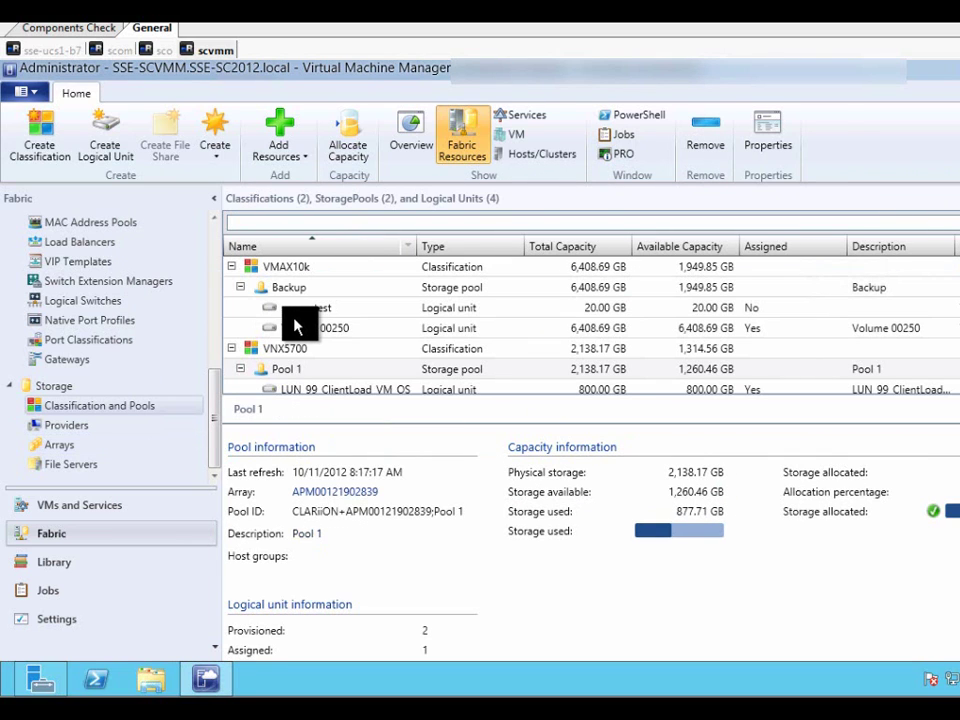
{"action": "left_click", "coordinate": [842, 376]}
{"action": "scroll", "coordinate": [375, 386], "scroll_direction": "down", "scroll_amount": 1}
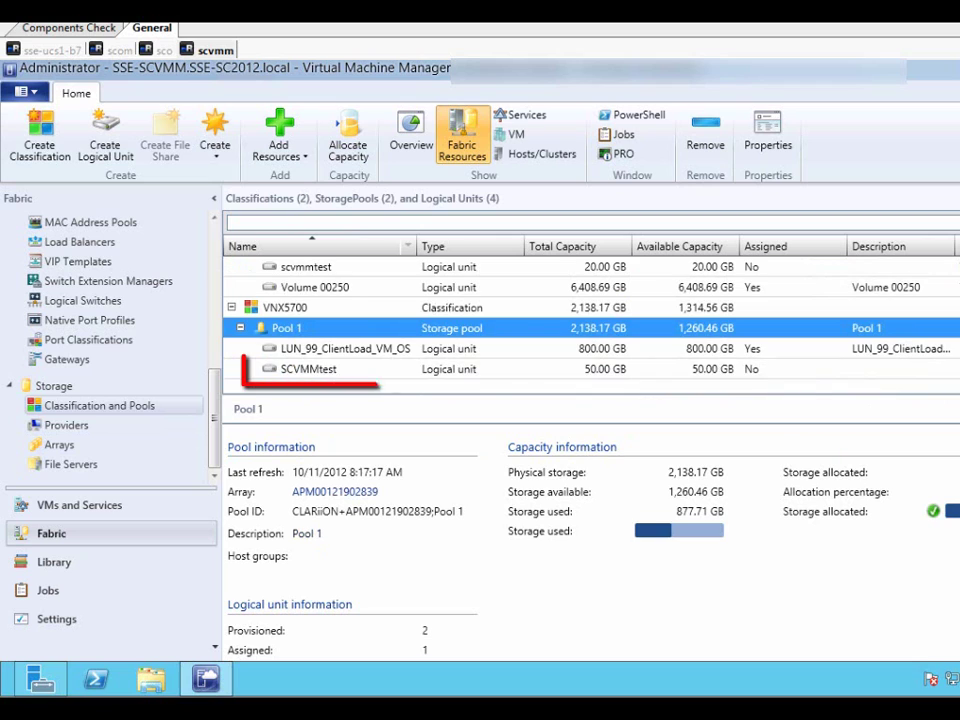
{"action": "left_click", "coordinate": [321, 370]}
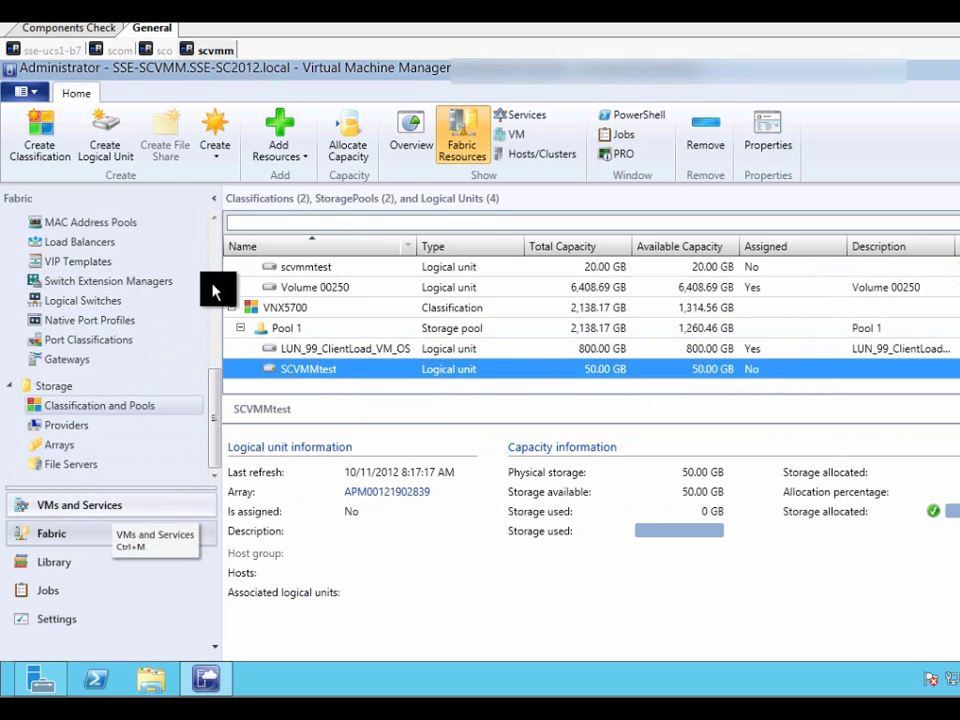
{"action": "left_click", "coordinate": [213, 250]}
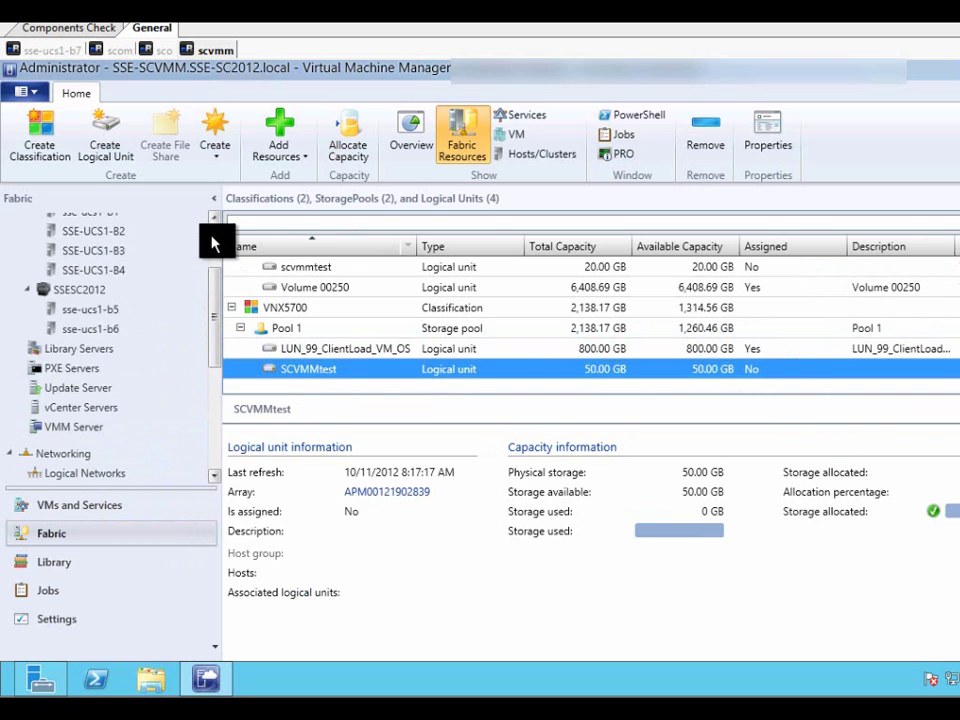
{"action": "left_click", "coordinate": [214, 240]}
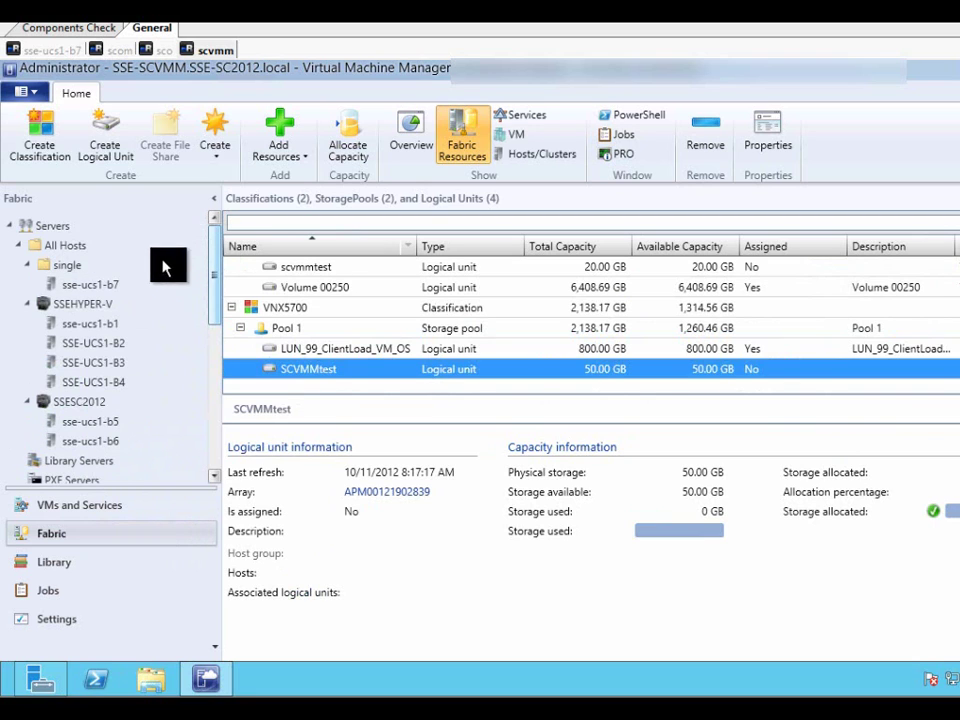
{"action": "right_click", "coordinate": [90, 288]}
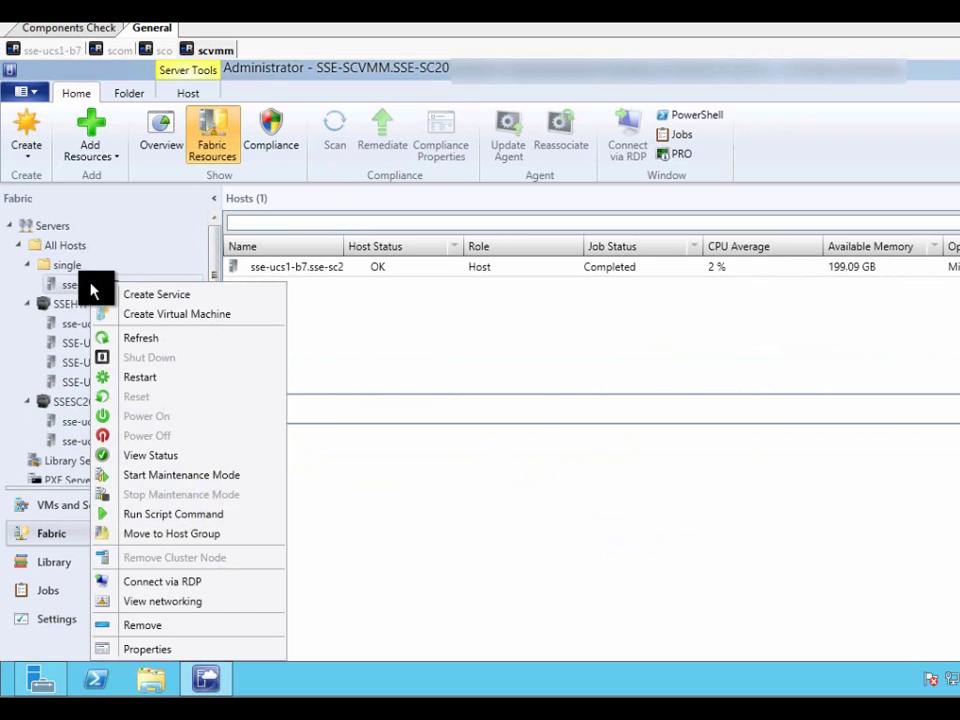
{"action": "left_click", "coordinate": [147, 648]}
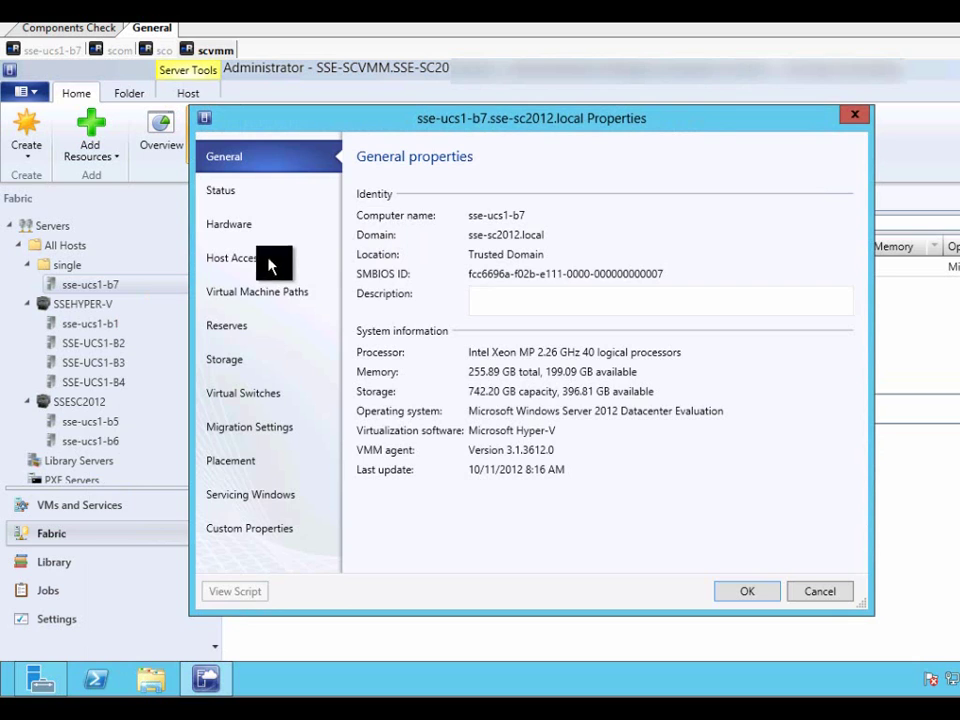
{"action": "left_click", "coordinate": [230, 361]}
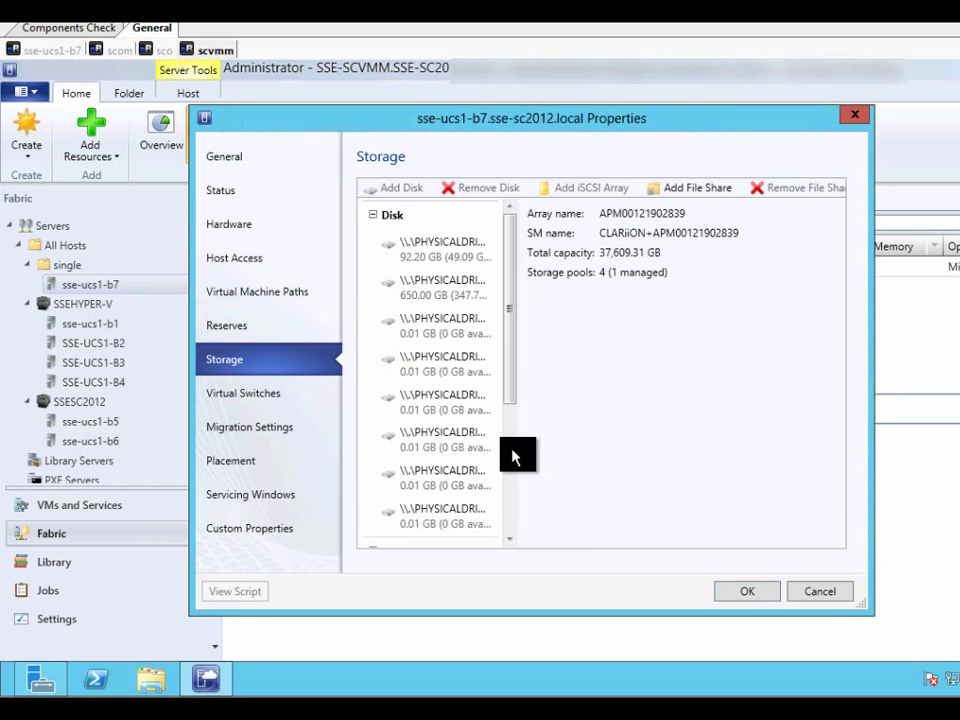
{"action": "scroll", "coordinate": [514, 450], "scroll_direction": "down", "scroll_amount": 5}
{"action": "left_click", "coordinate": [447, 440]}
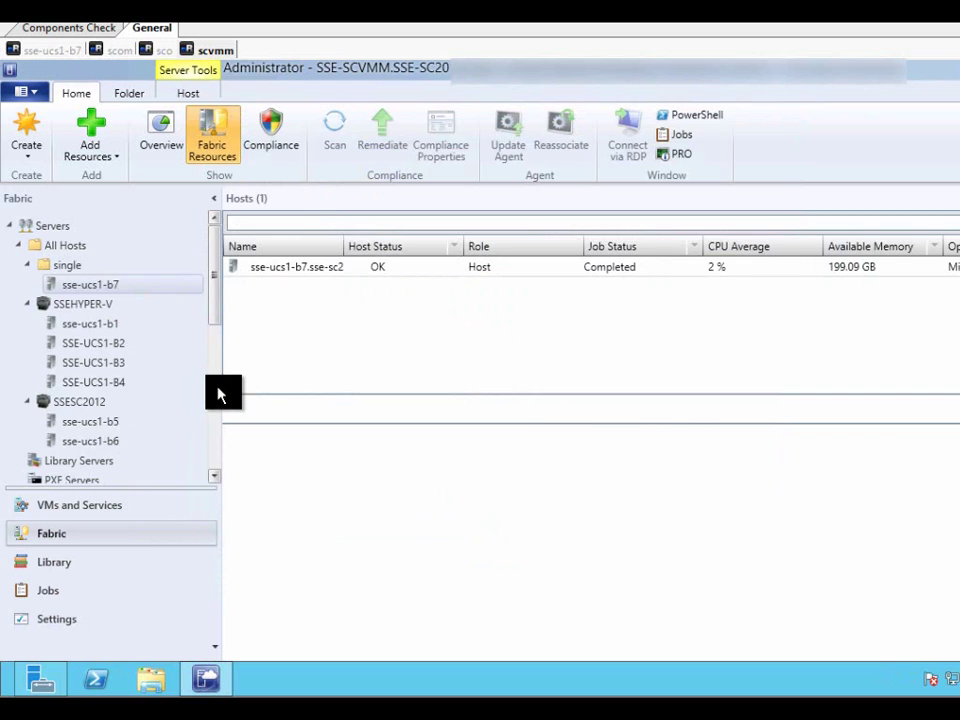
{"action": "left_click", "coordinate": [219, 390]}
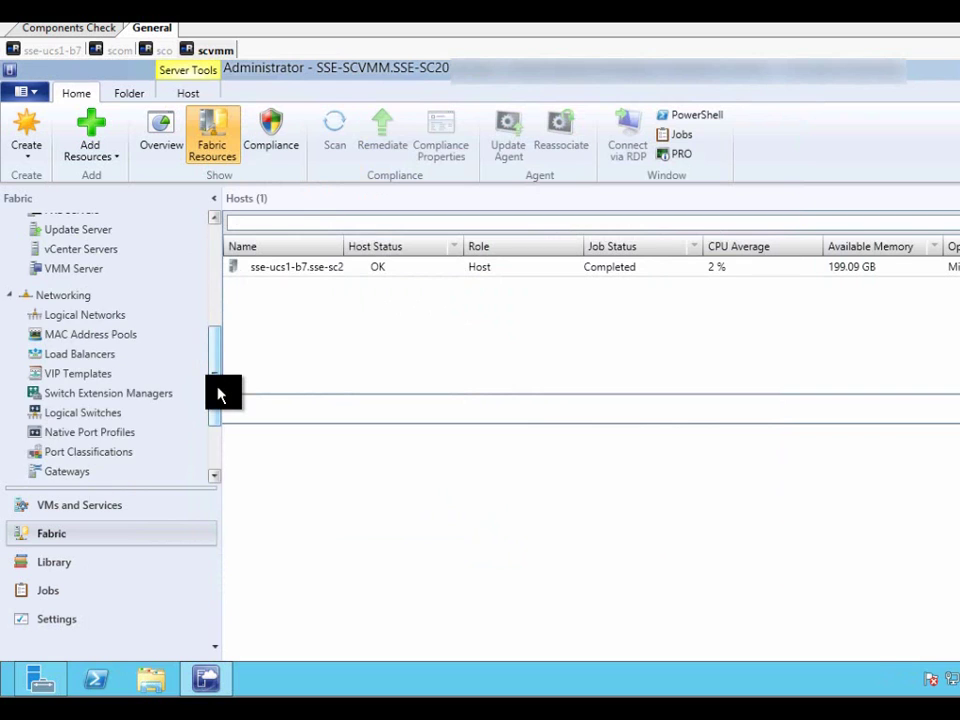
{"action": "left_click", "coordinate": [215, 448]}
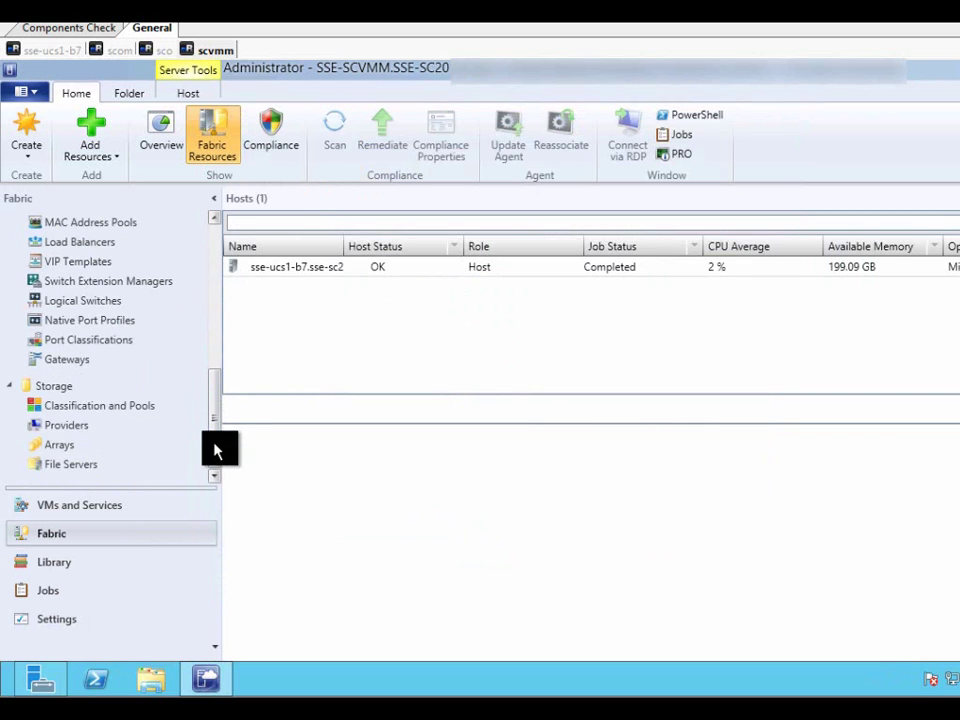
Step: Use Allocate Capacity to allocate the 50 GB SCVMMtest logical unit to the 'single' host group
{"action": "left_click", "coordinate": [100, 405]}
{"action": "left_click", "coordinate": [416, 372]}
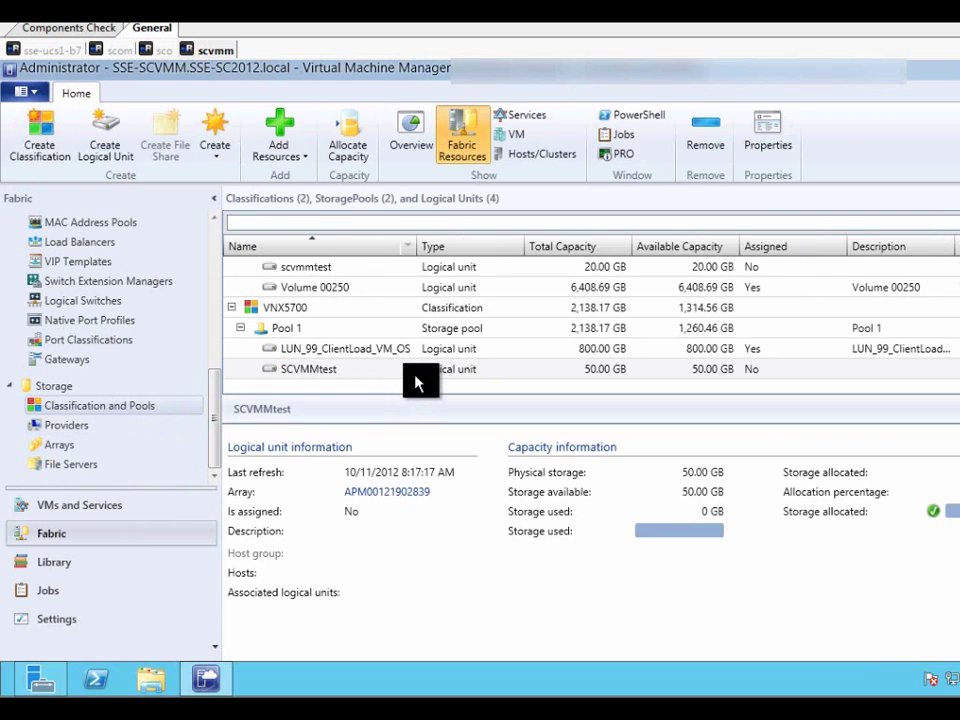
{"action": "left_click", "coordinate": [347, 148]}
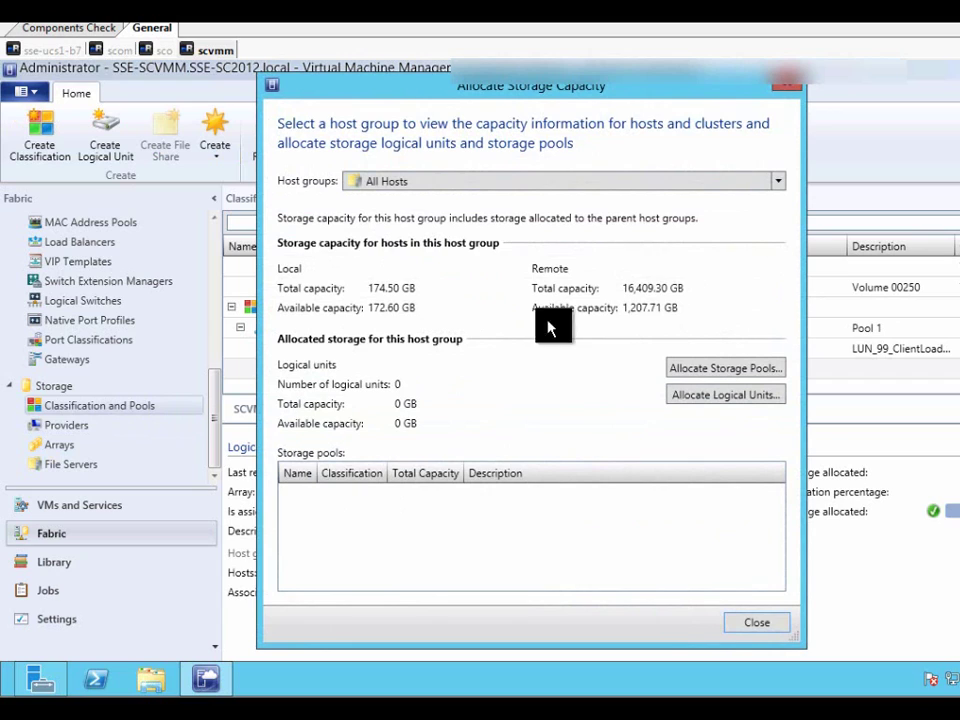
{"action": "left_click", "coordinate": [777, 188]}
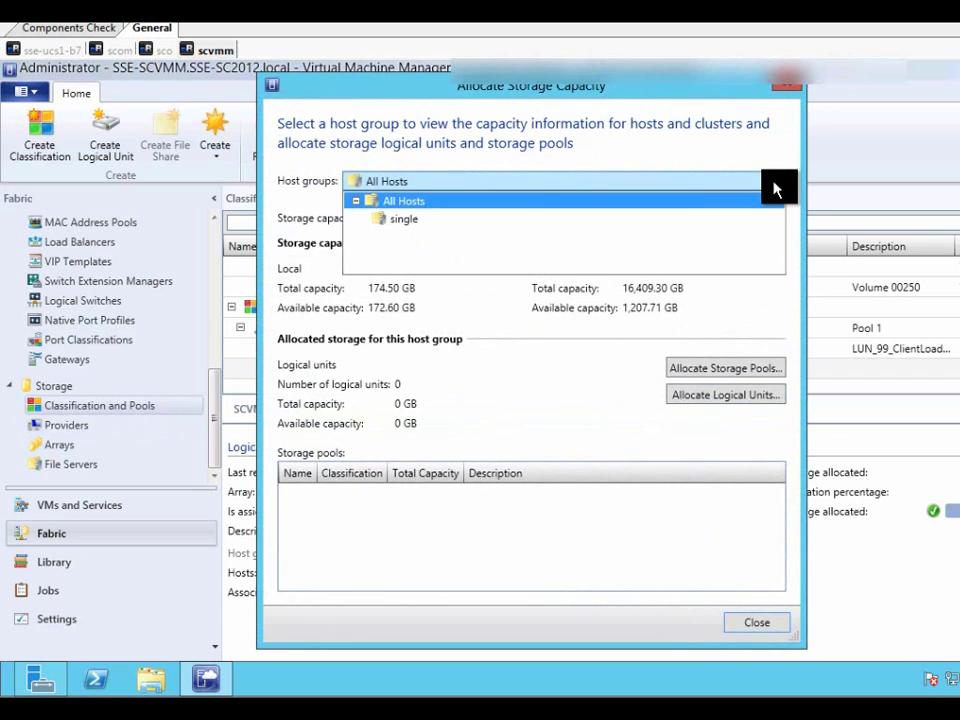
{"action": "left_click", "coordinate": [399, 217]}
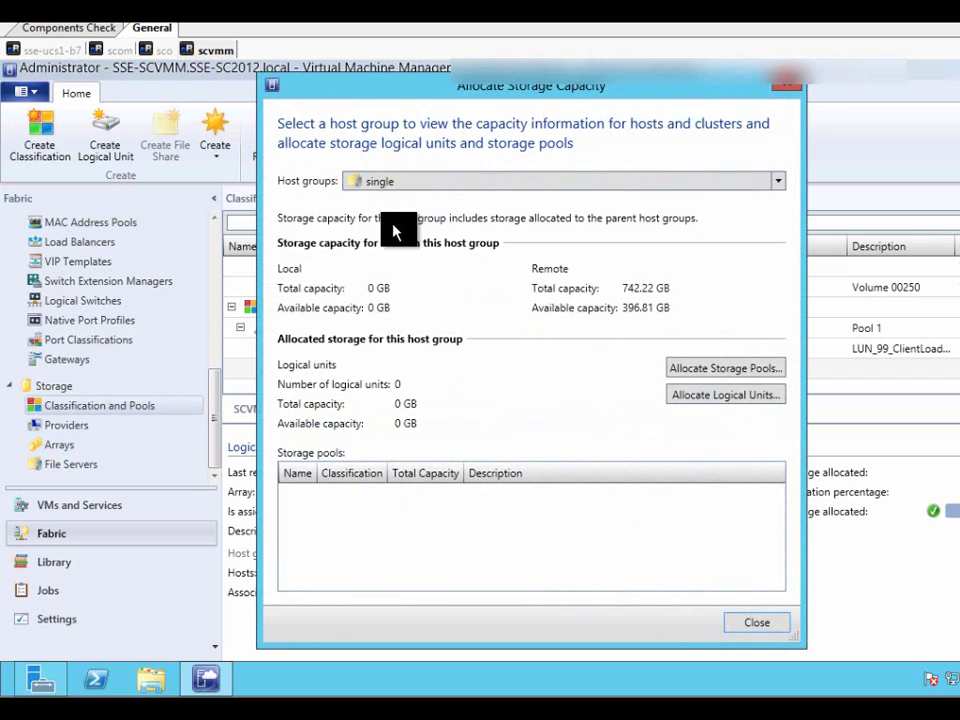
{"action": "left_click", "coordinate": [726, 396]}
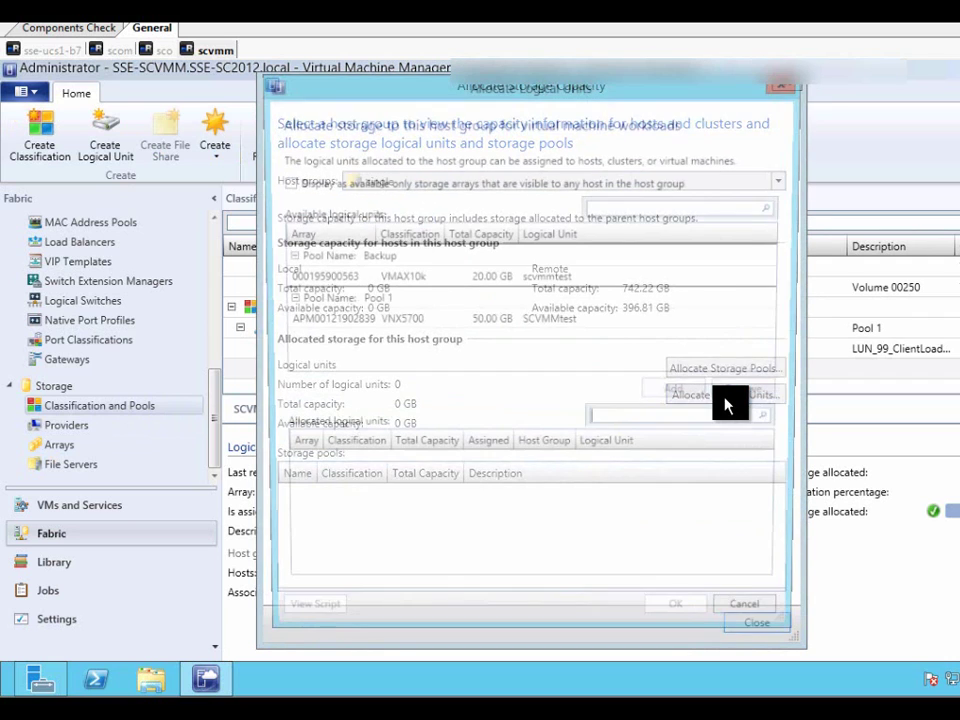
{"action": "left_click", "coordinate": [377, 322]}
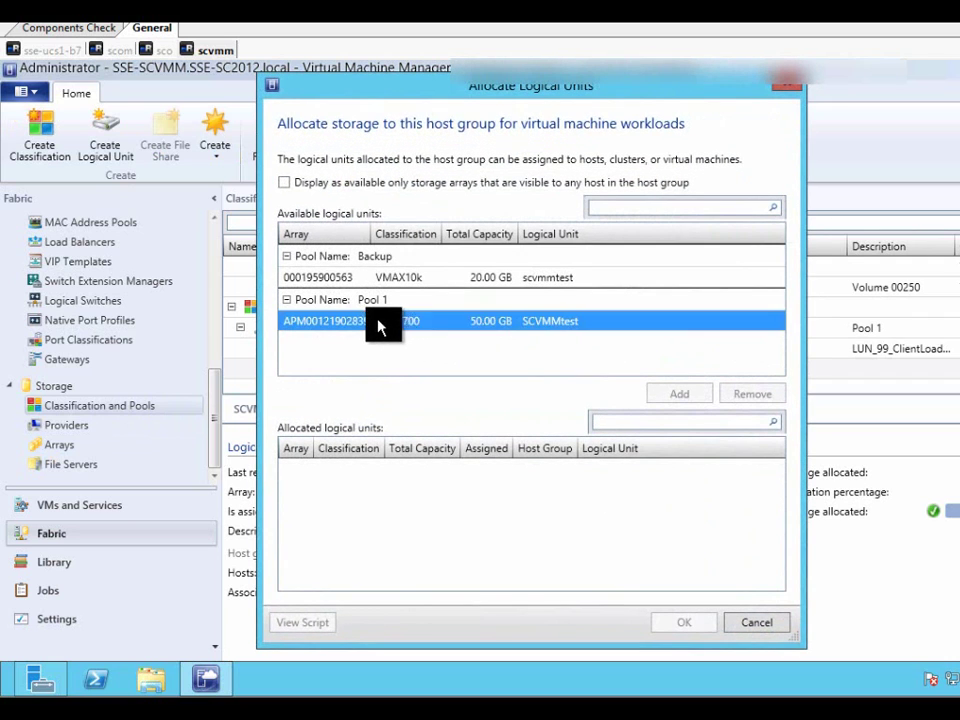
{"action": "left_click", "coordinate": [675, 395]}
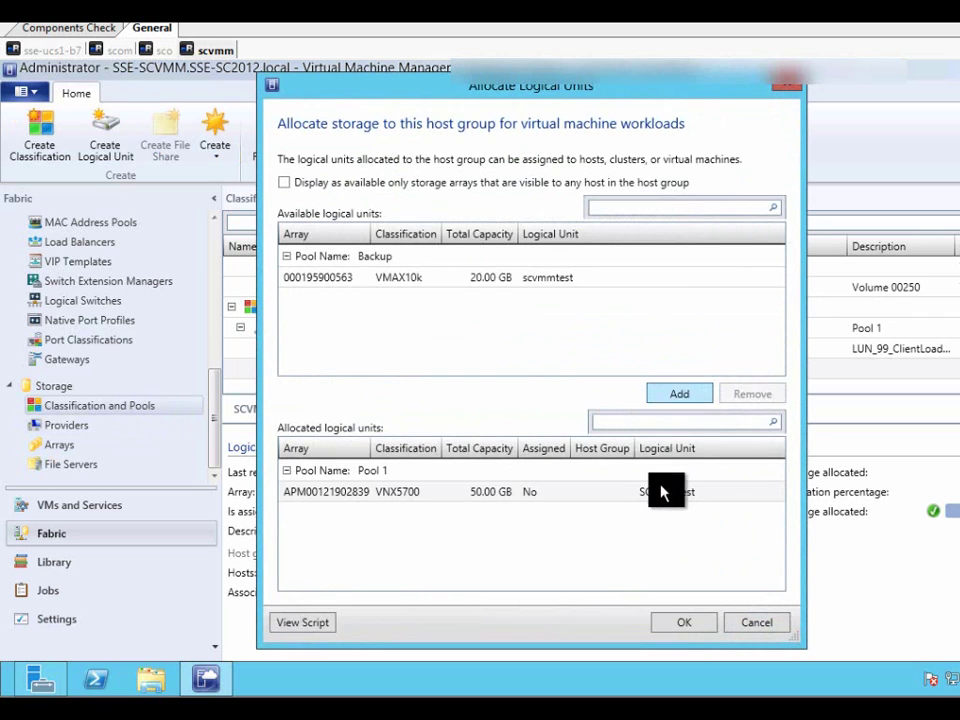
{"action": "left_click", "coordinate": [683, 622]}
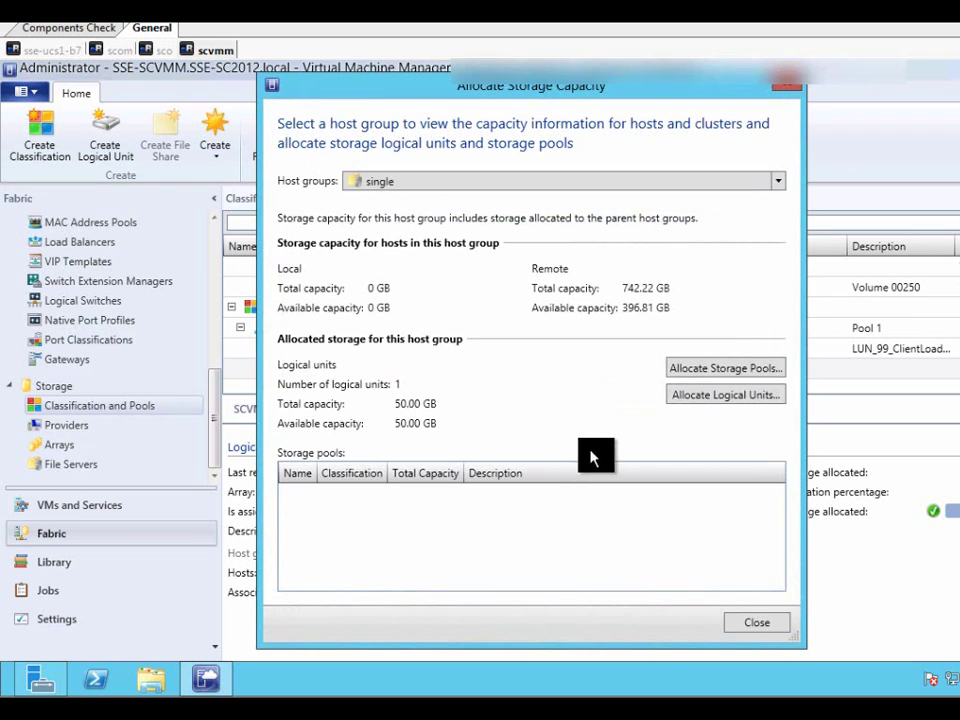
{"action": "left_click", "coordinate": [752, 628]}
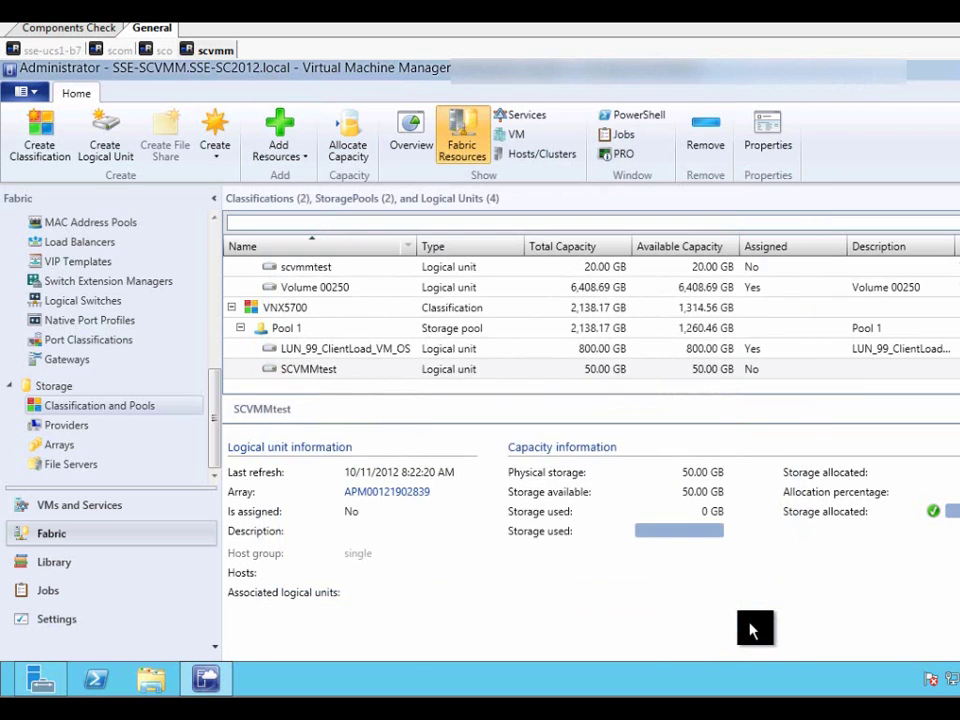
{"action": "left_click", "coordinate": [213, 268]}
{"action": "left_click", "coordinate": [213, 258]}
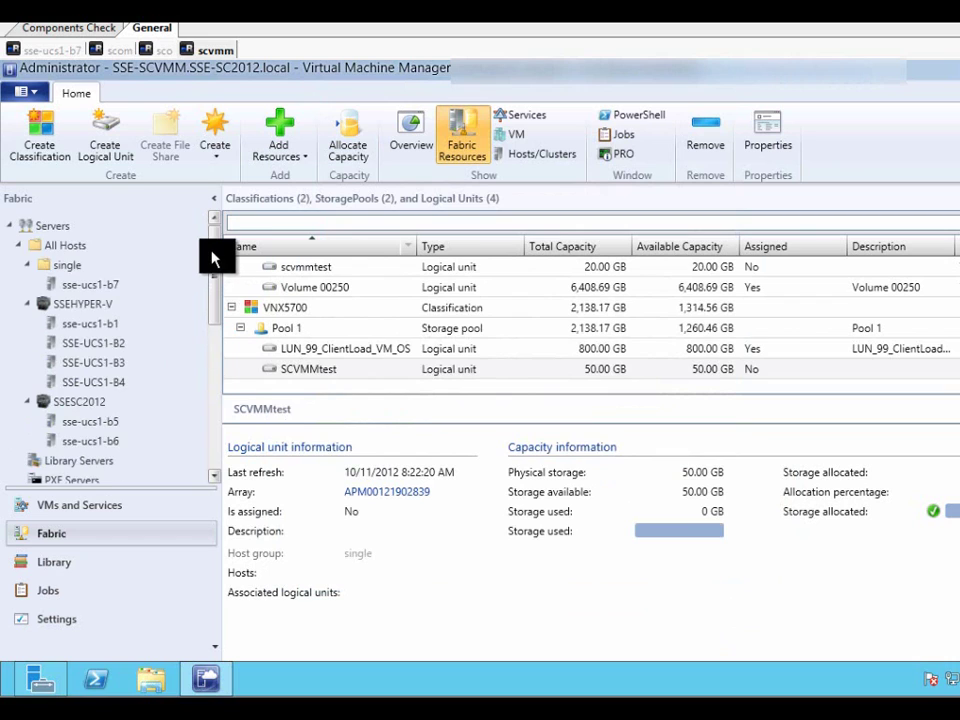
{"action": "left_click", "coordinate": [95, 285]}
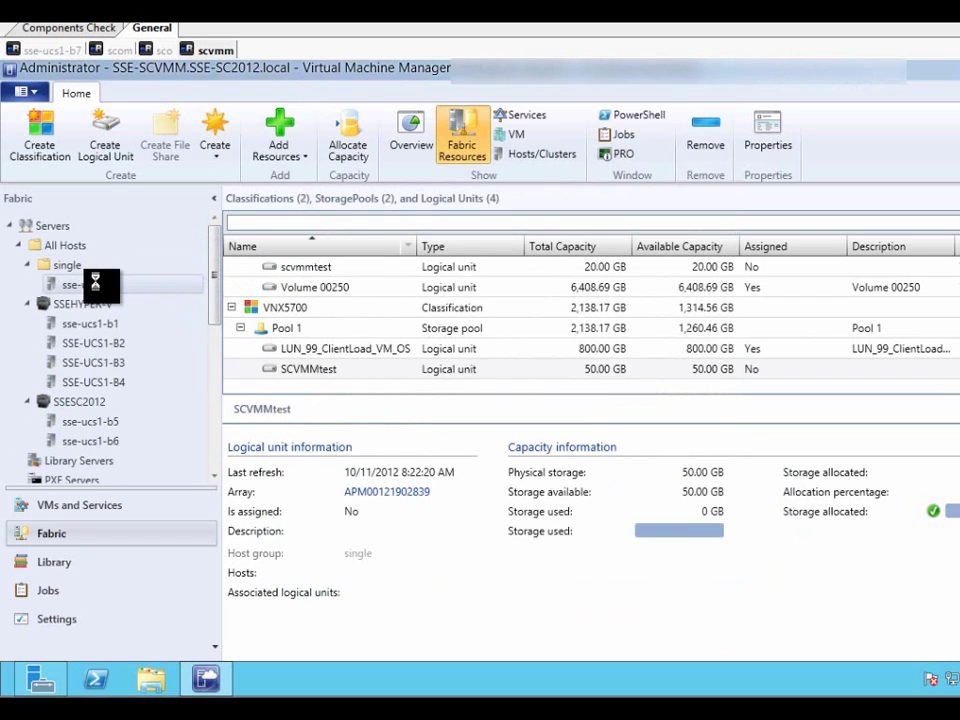
{"action": "right_click", "coordinate": [95, 285]}
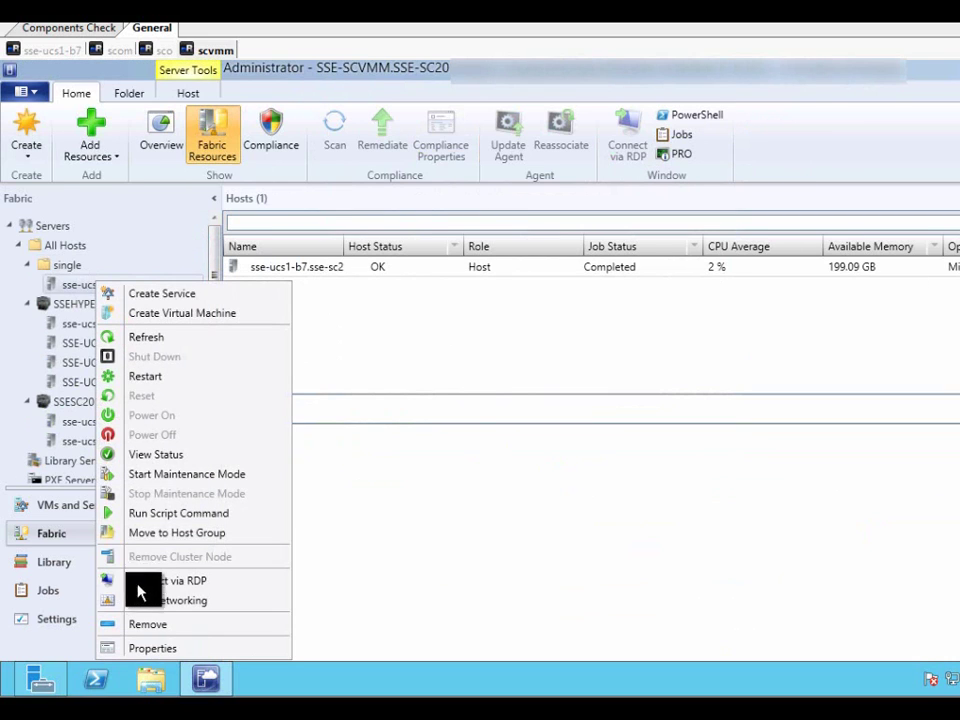
{"action": "left_click", "coordinate": [150, 648]}
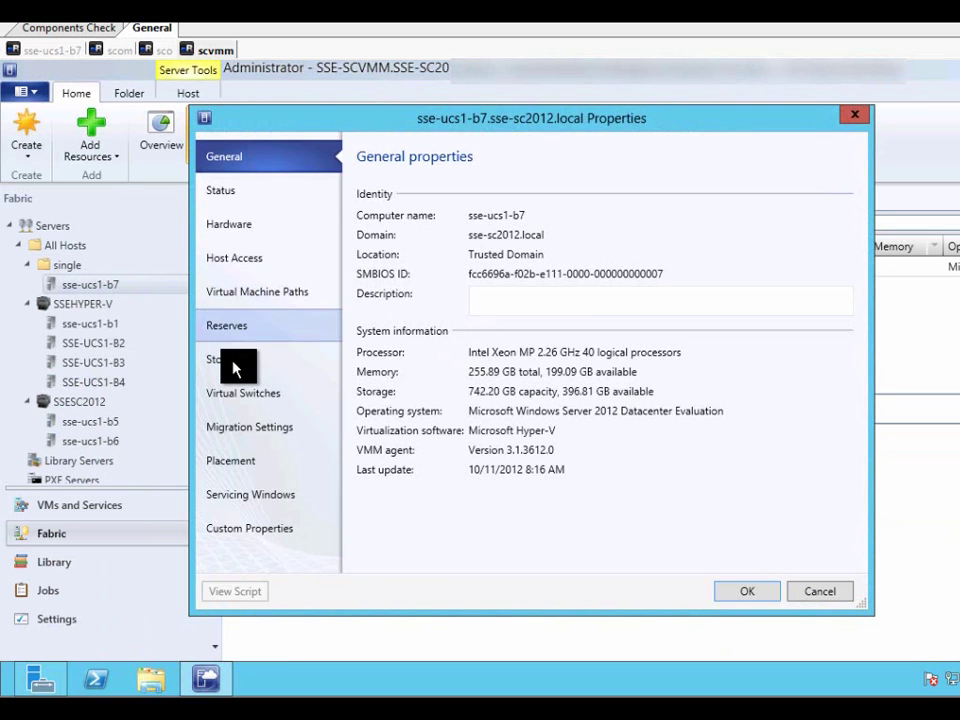
{"action": "left_click", "coordinate": [236, 366]}
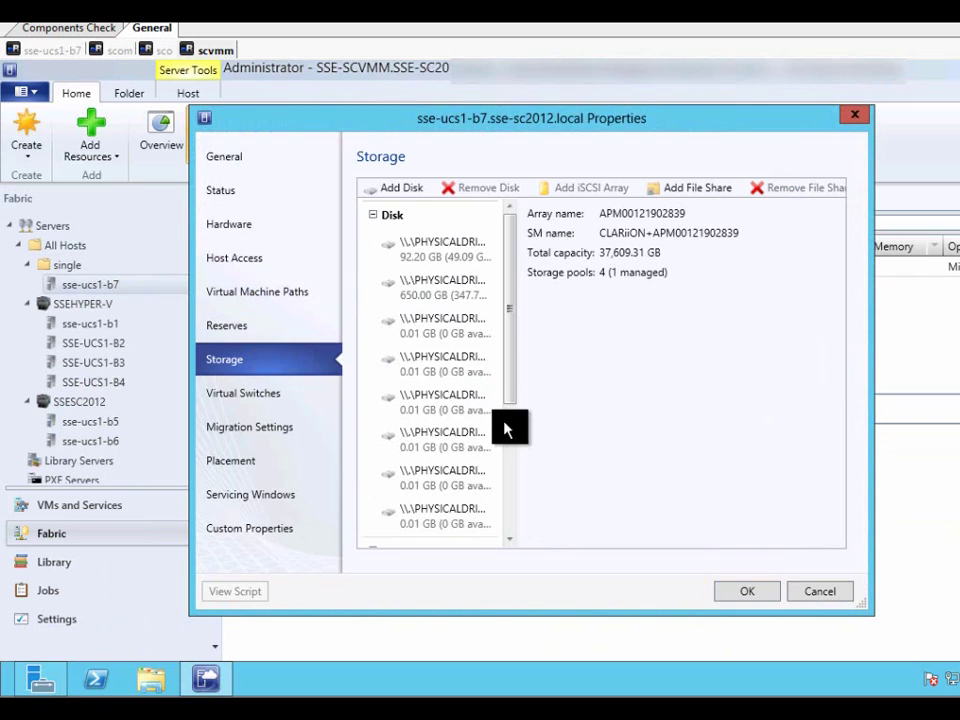
{"action": "scroll", "coordinate": [505, 447], "scroll_direction": "down", "scroll_amount": 5}
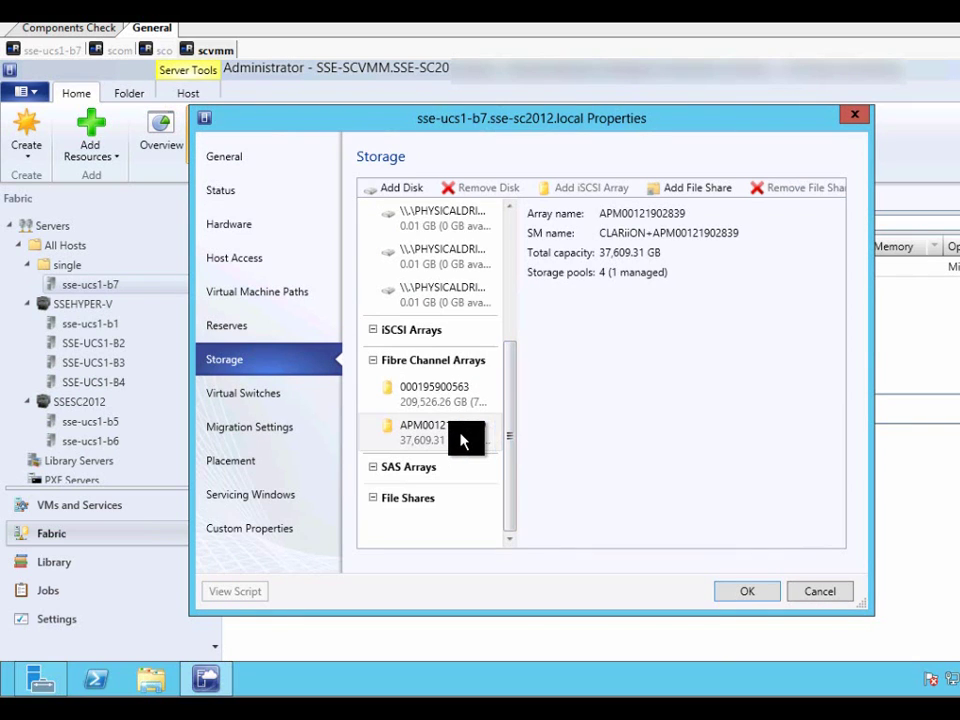
{"action": "left_click", "coordinate": [465, 439]}
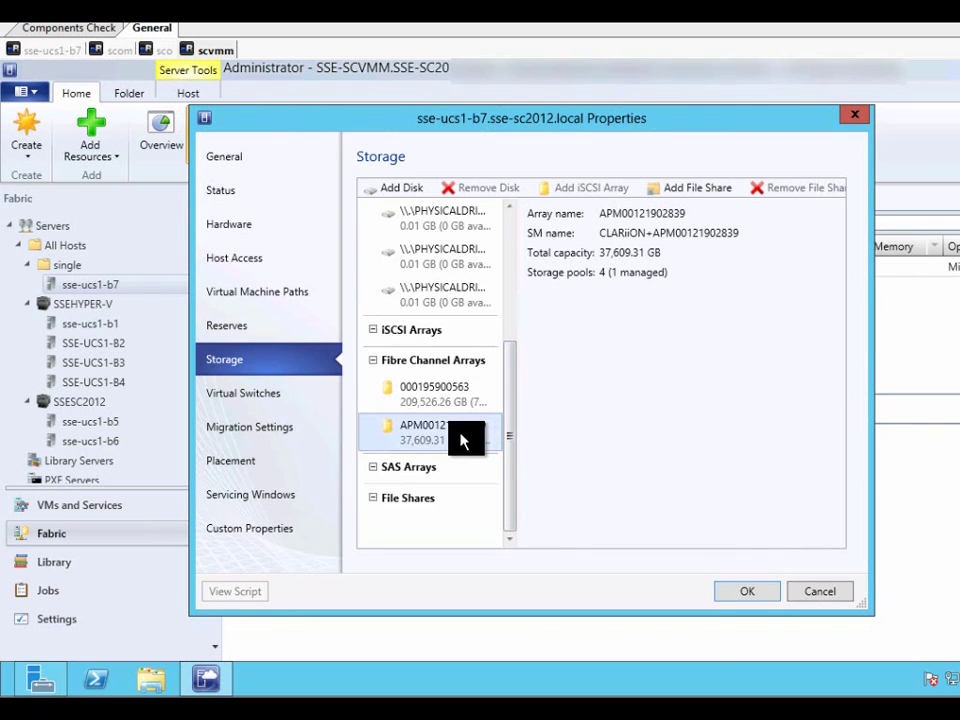
Step: Add a new disk backed by SCVMMtest, with quick format enabled
{"action": "left_click", "coordinate": [396, 192]}
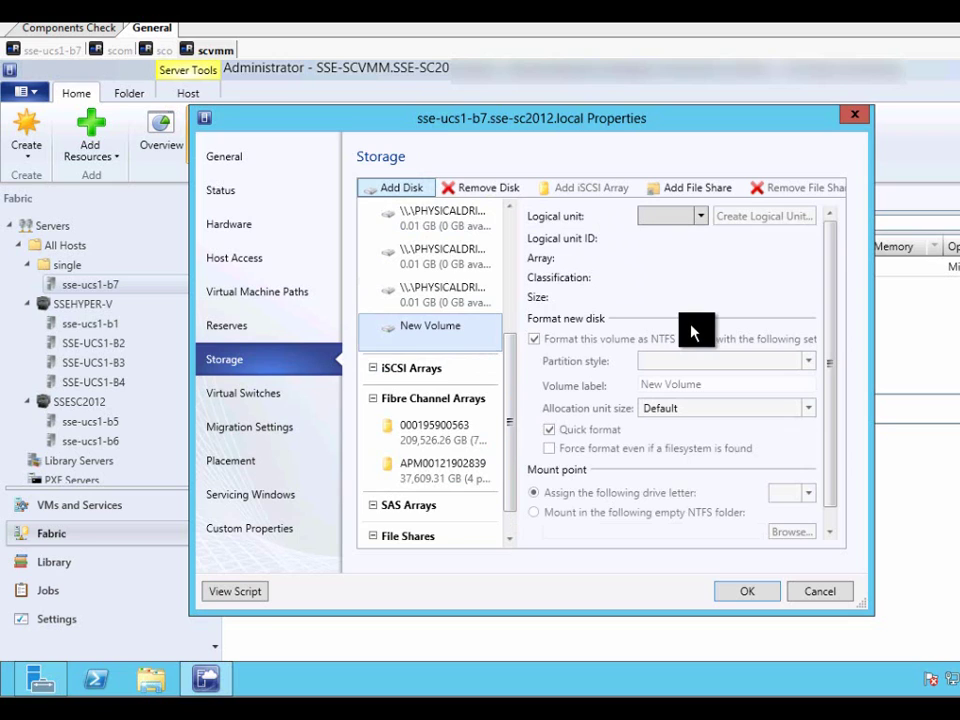
{"action": "left_click", "coordinate": [695, 216]}
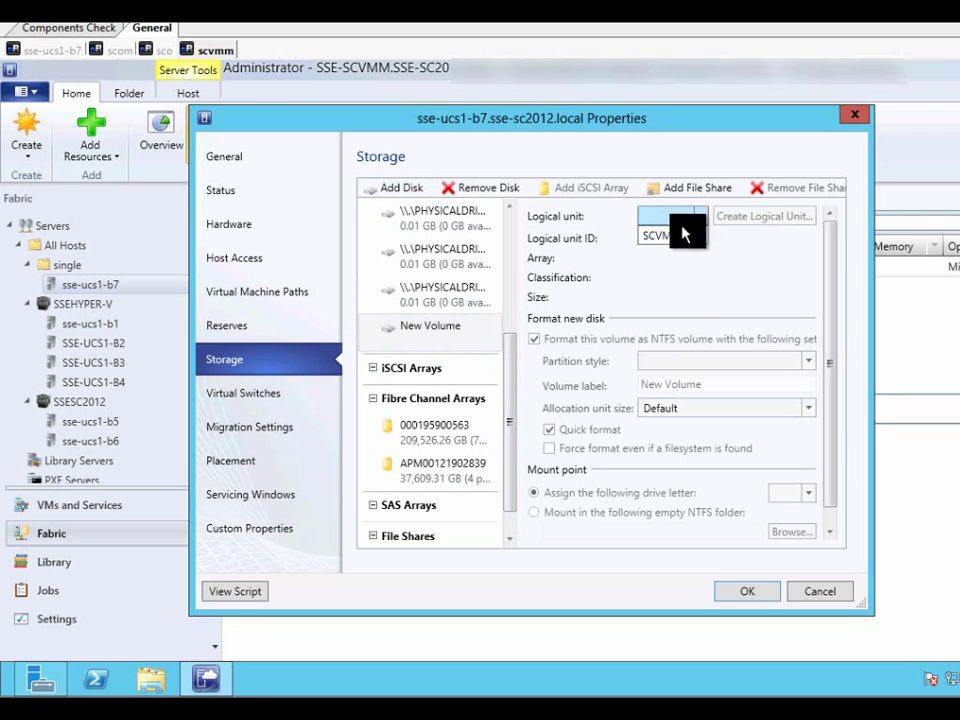
{"action": "left_click", "coordinate": [678, 236]}
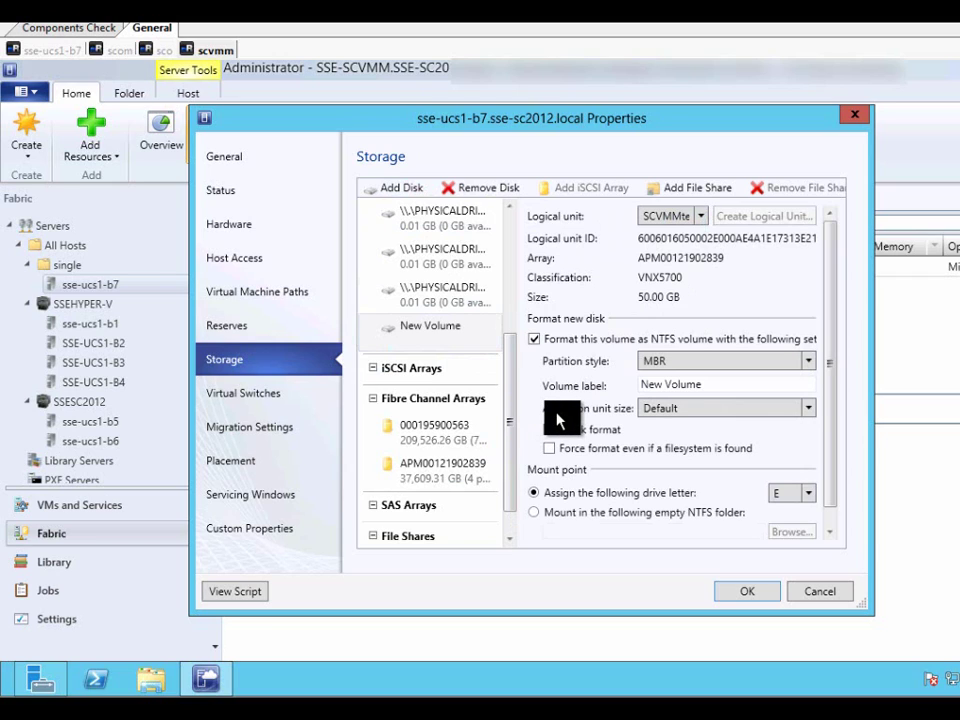
{"action": "left_click", "coordinate": [549, 429]}
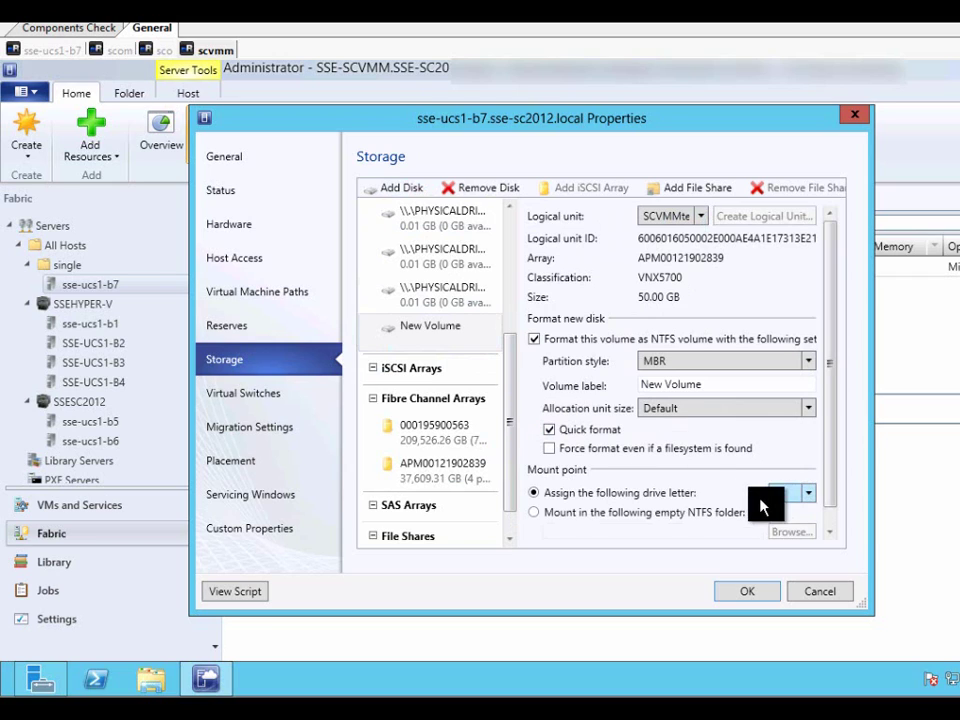
Step: Apply the new disk to sse-ucs1-b7 and switch to the host's remote session
{"action": "left_click", "coordinate": [754, 595]}
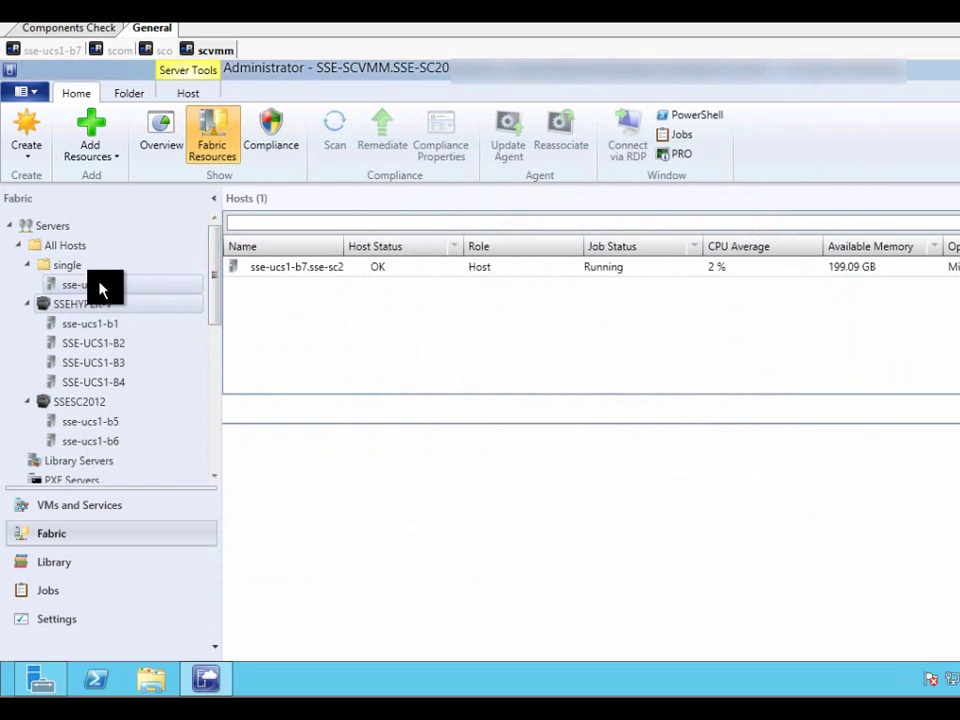
{"action": "left_click", "coordinate": [48, 50]}
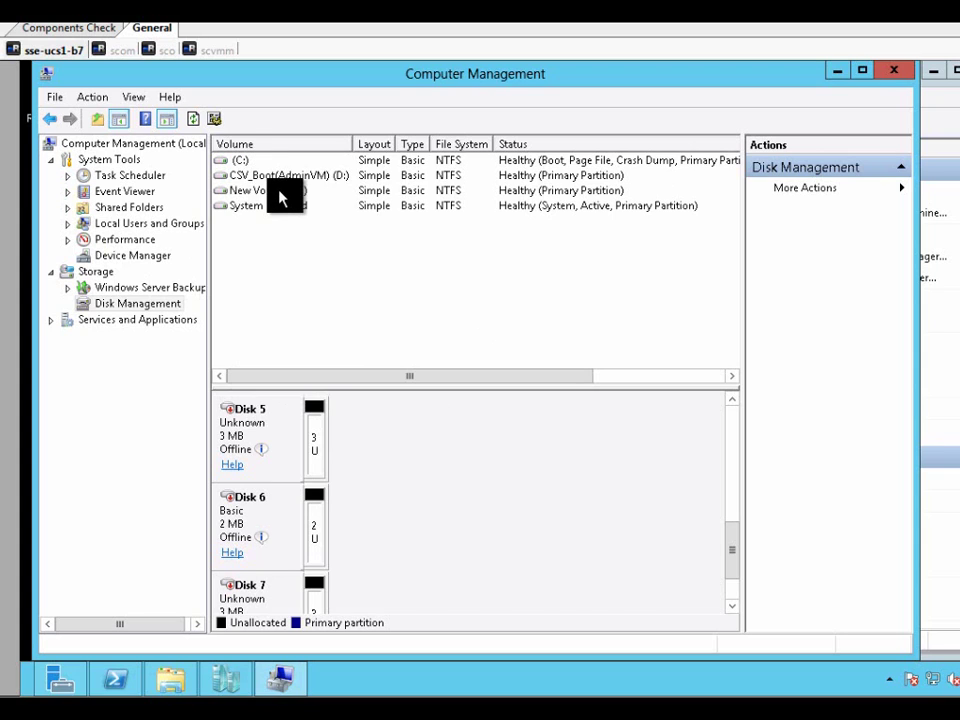
Step: Select New Volume (E:) in Disk Management to inspect the 50 GB Disk 8
{"action": "left_click", "coordinate": [272, 192]}
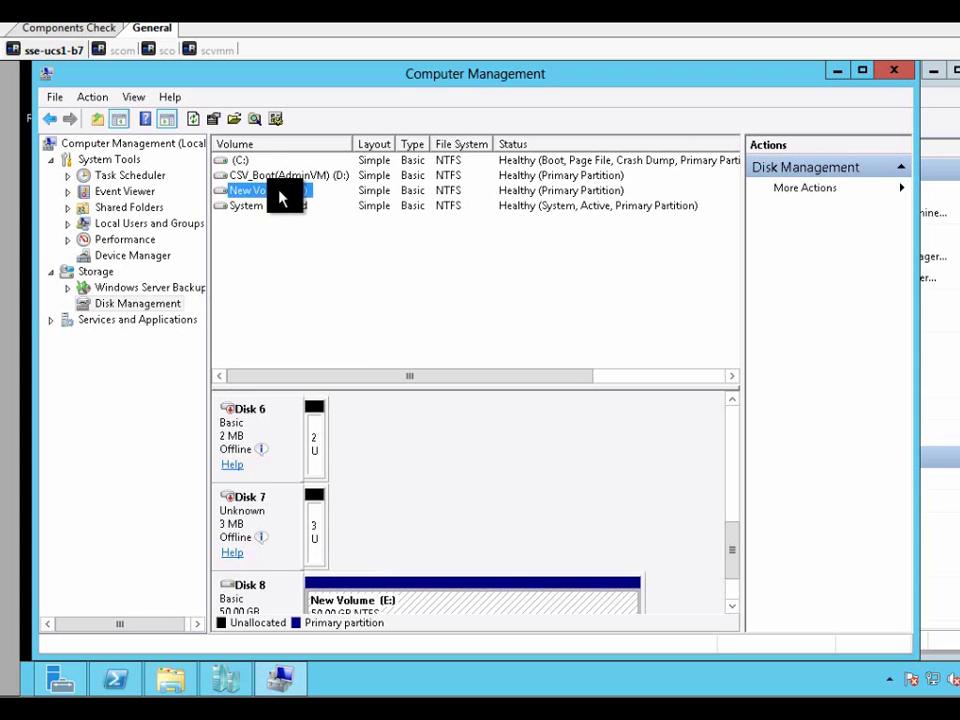
{"action": "left_click", "coordinate": [731, 596]}
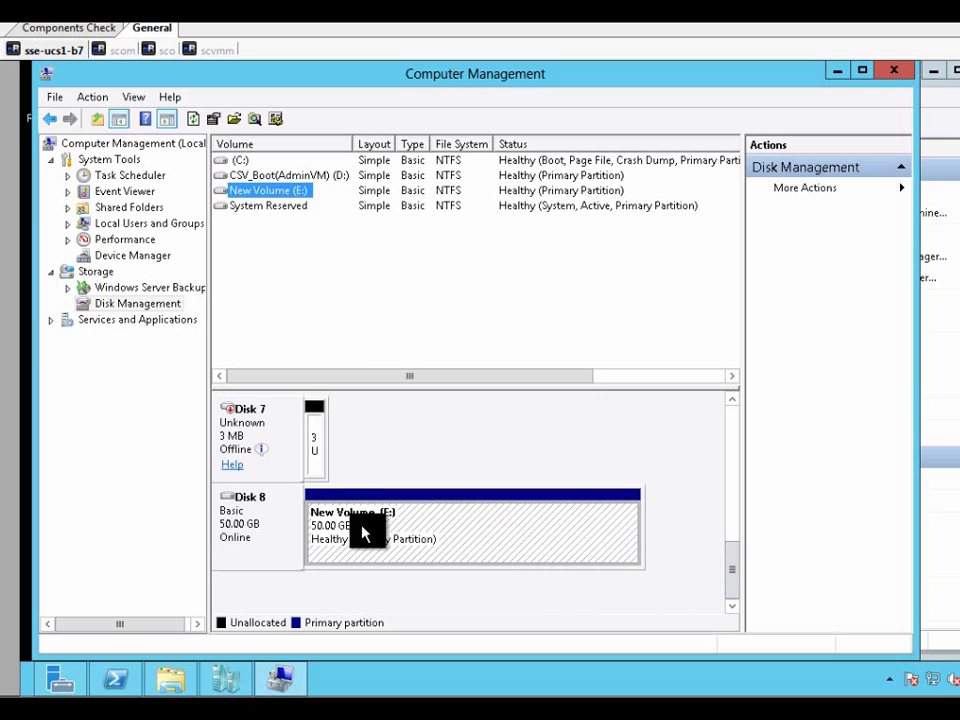